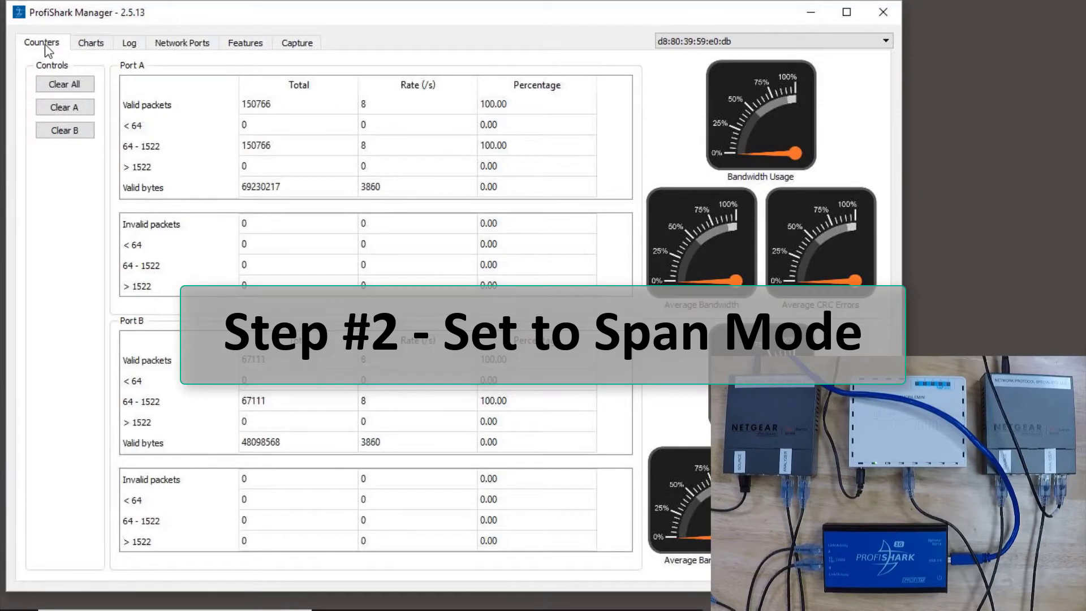
- Confirm Span Mode is checked on the Network Ports tab, then bring up the Capture settings
click(176, 50)
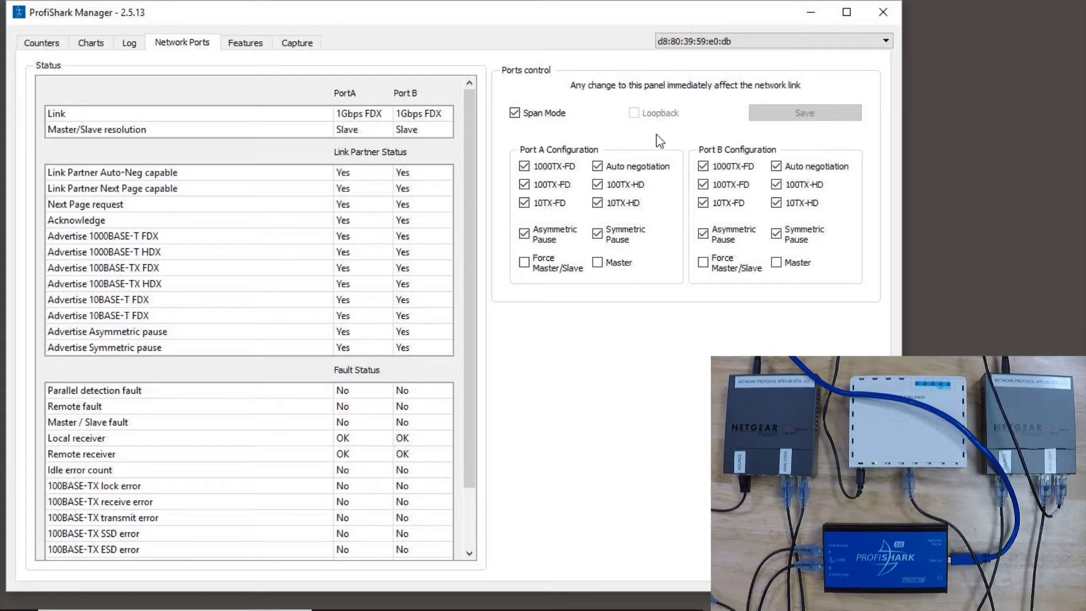
click(289, 44)
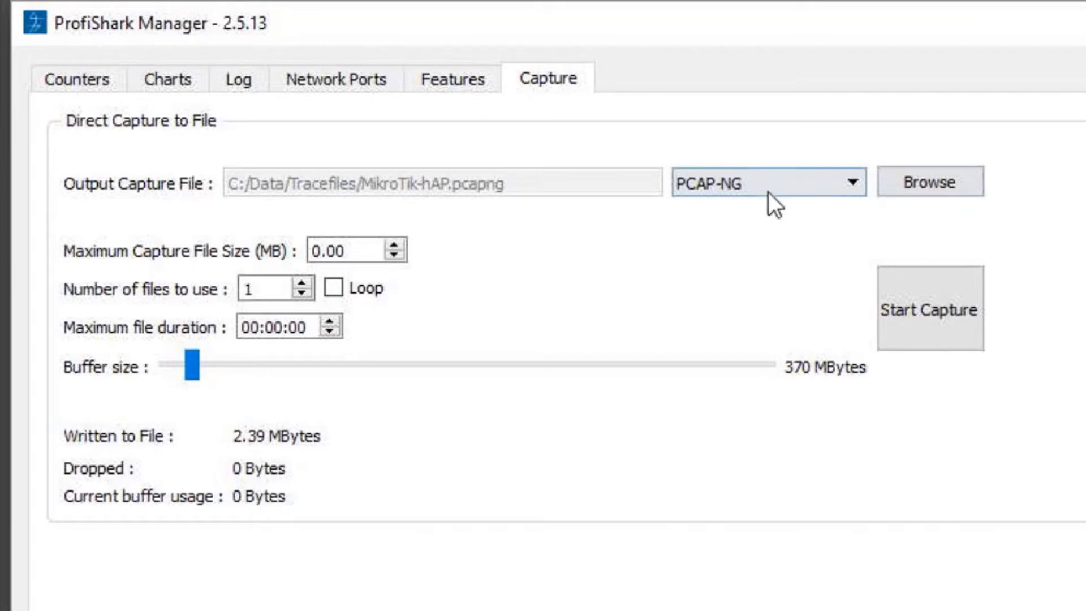
- Set the output file to Baseline.pcapng and start the direct capture
click(913, 185)
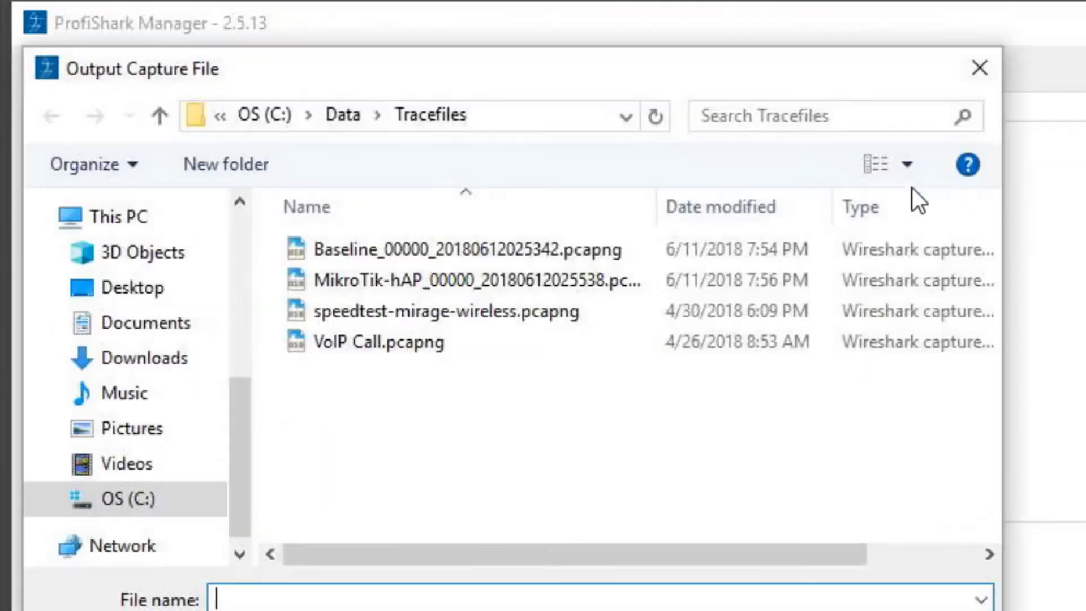
text(Baseline)
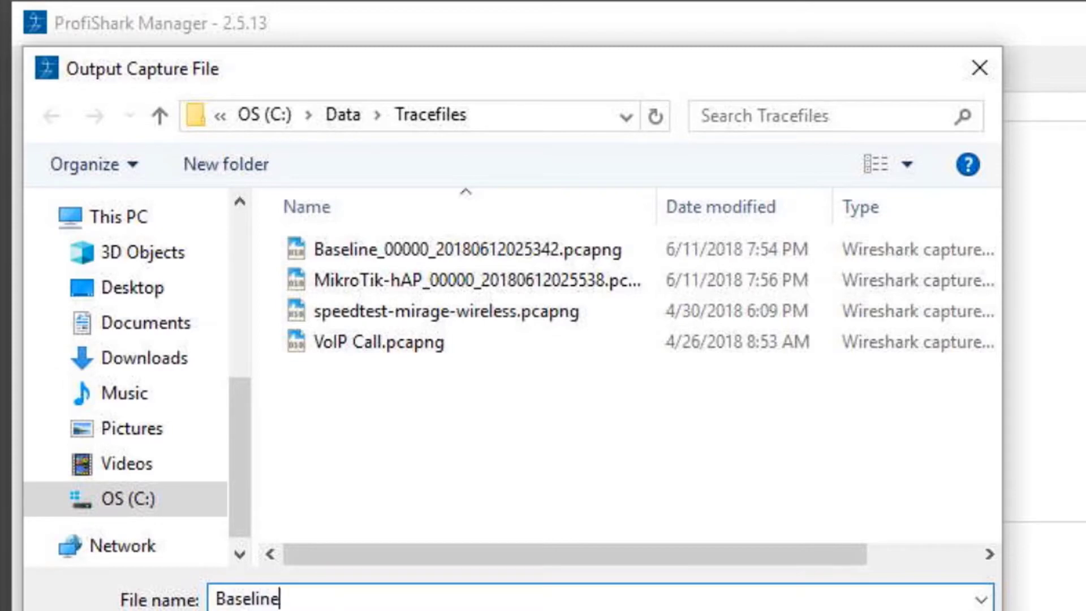
key(Return)
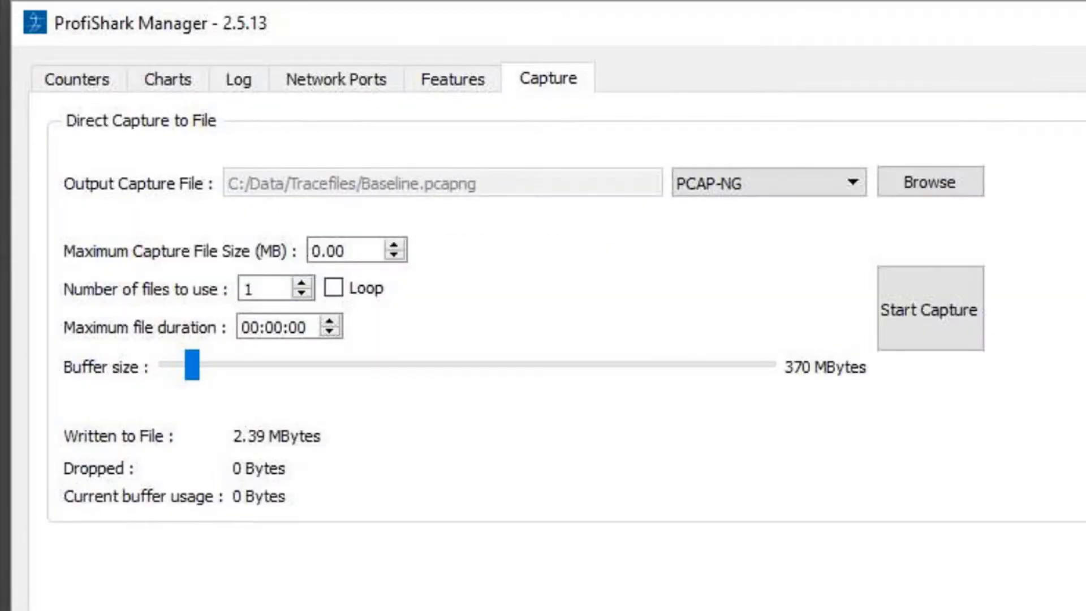
click(956, 294)
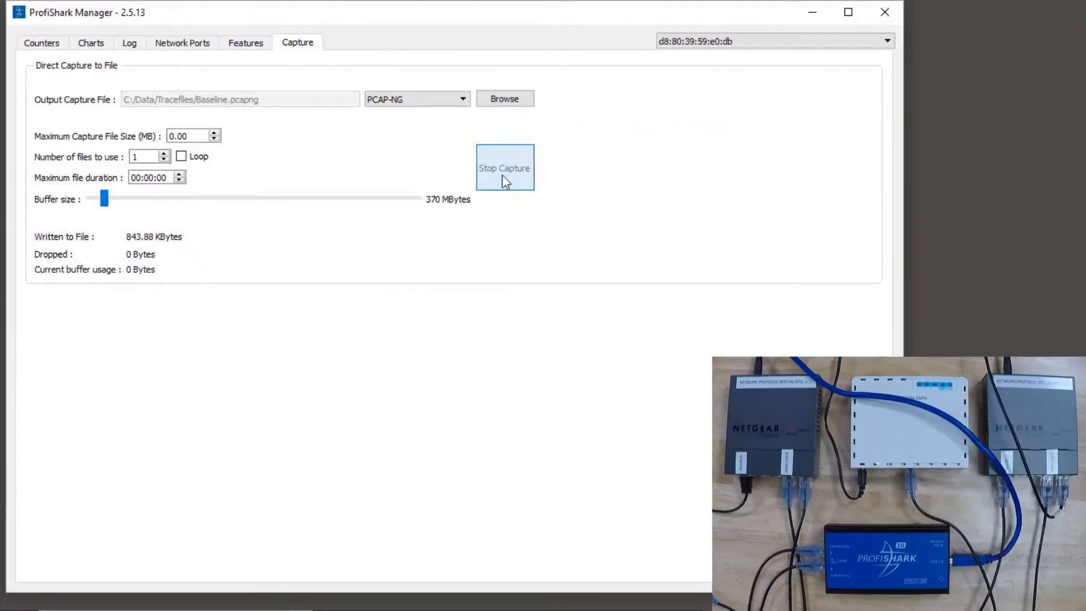
- End the Baseline.pcapng capture at about 847 KBytes written, 0 dropped
click(503, 175)
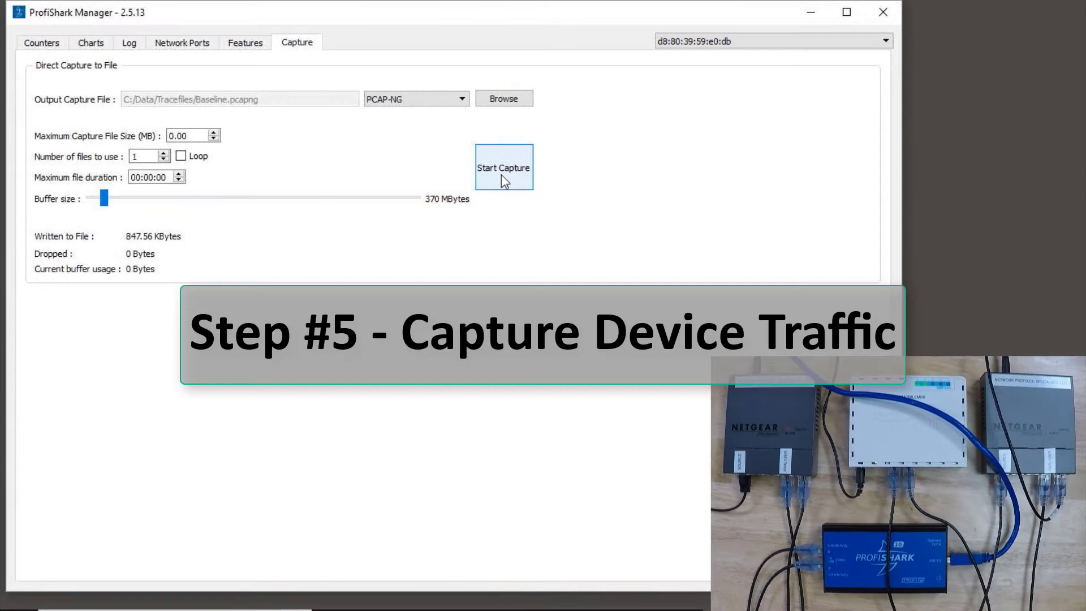
- Record device traffic to MikroTik-hAP-2.pcapng and stop at 342.29 KBytes written
click(502, 172)
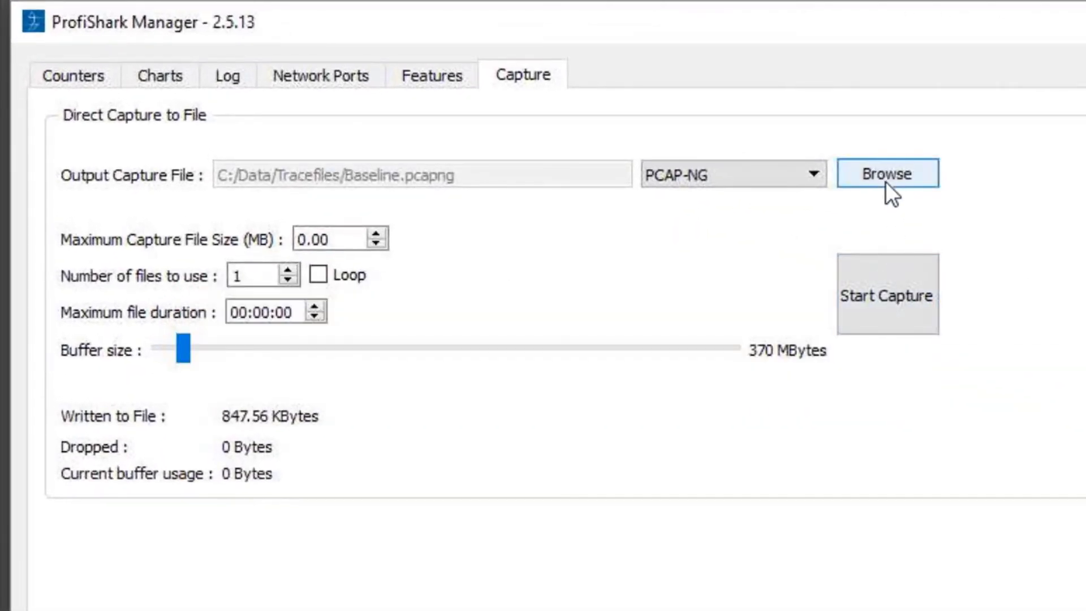
click(887, 183)
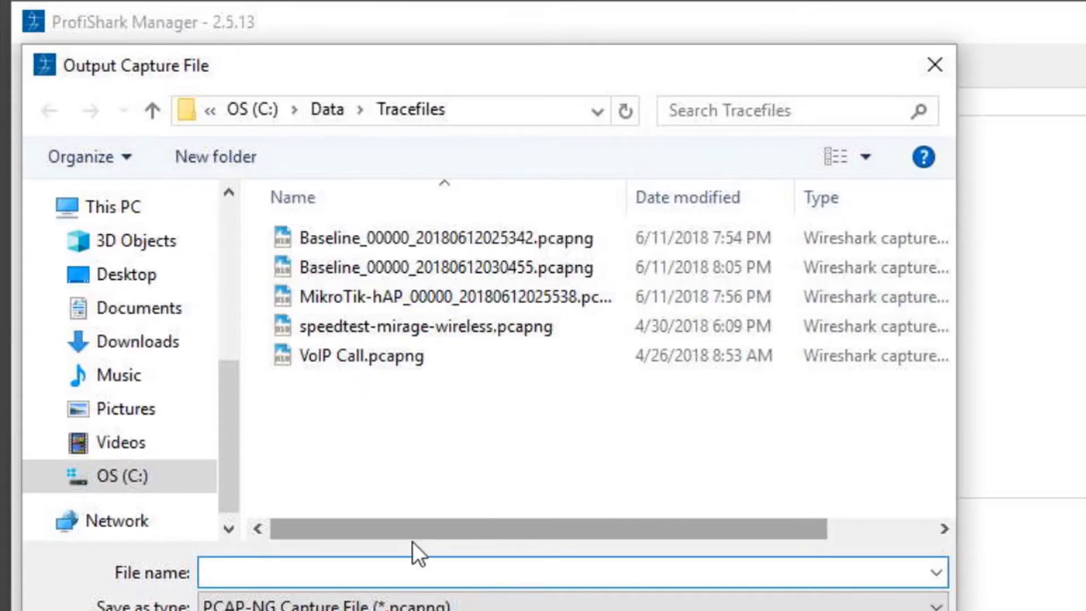
text(Mikr)
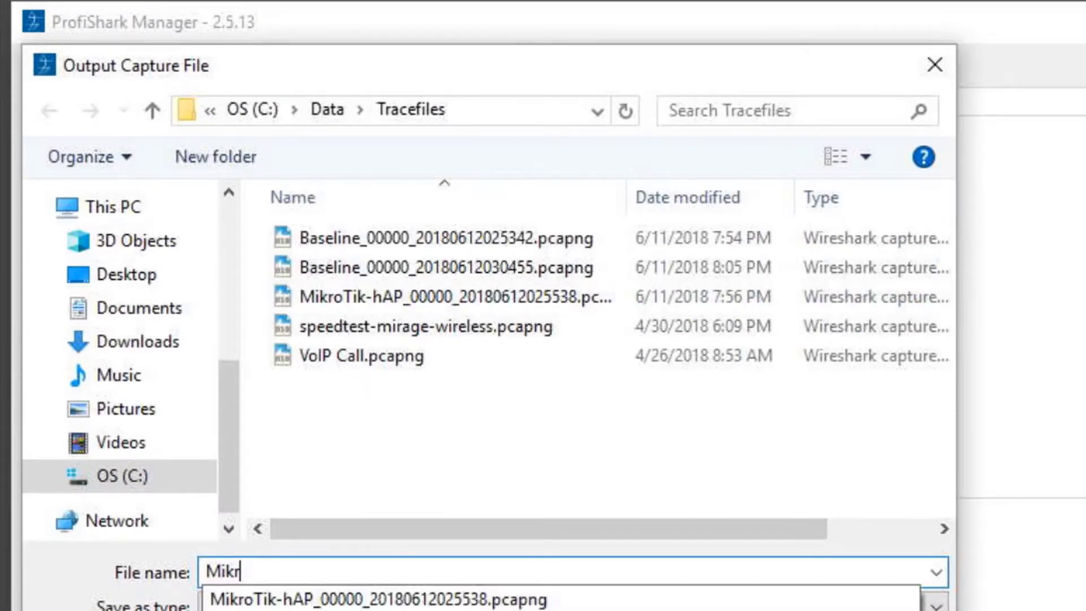
text(oTik-h)
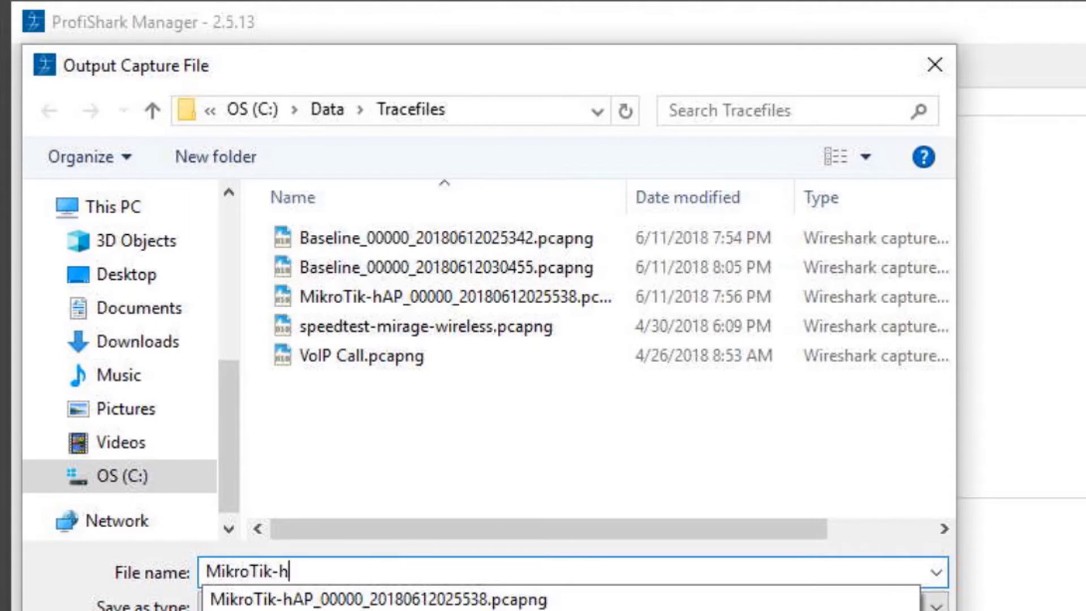
text(AP-)
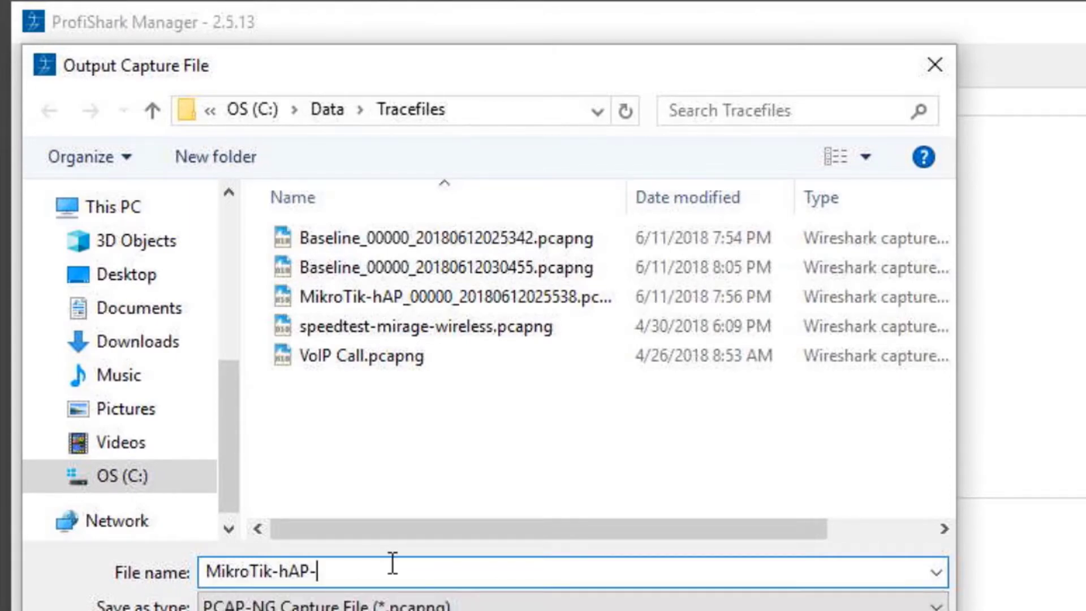
text(2)
key(Return)
click(895, 317)
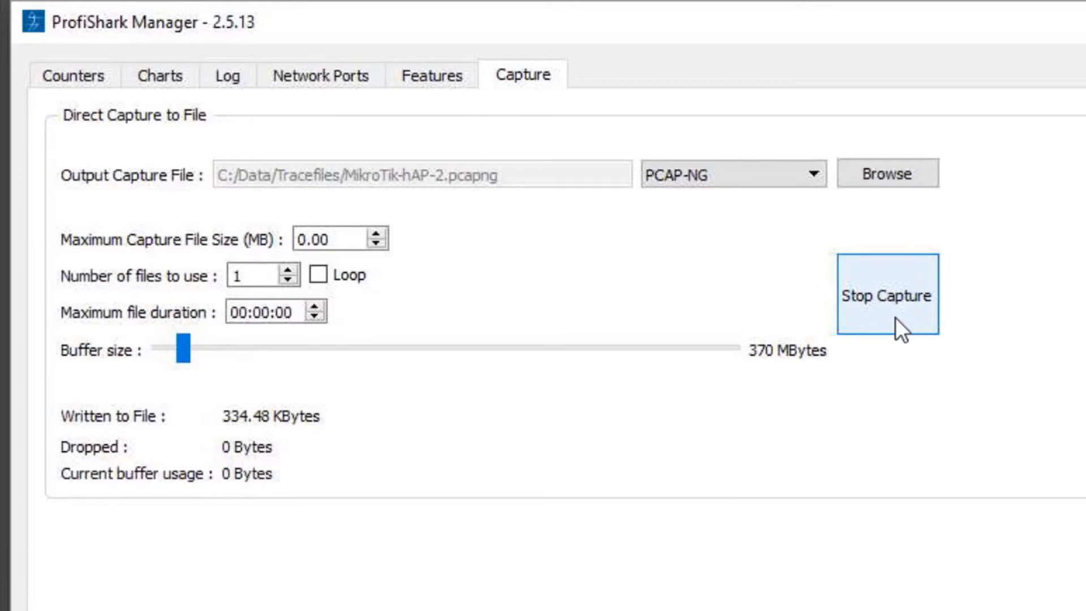
click(896, 308)
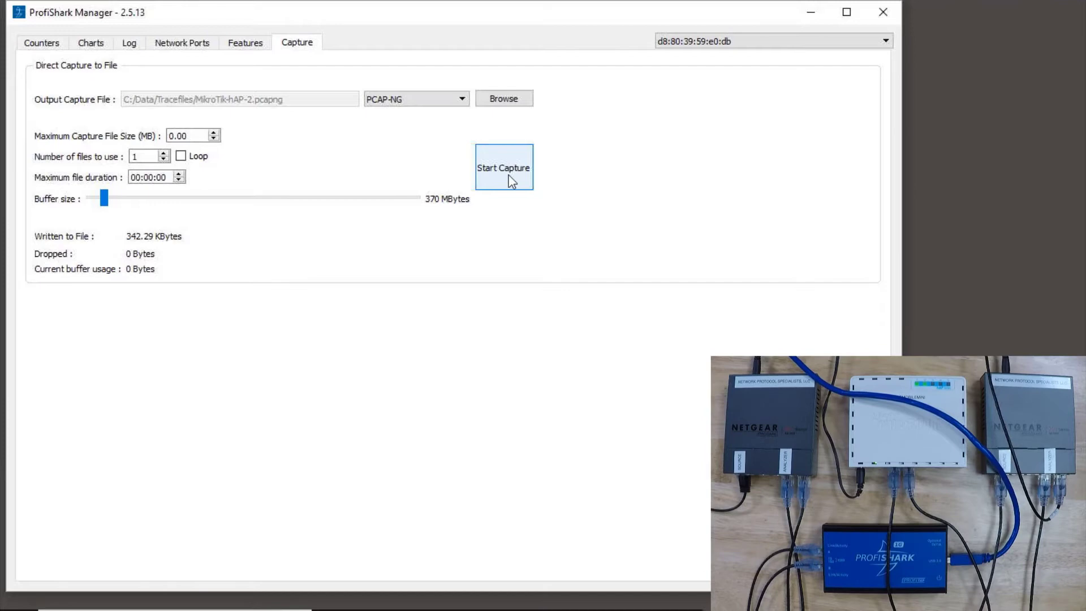
- Load Baseline_00000_20180612030455.pcapng from Tracefiles into Wireshark
click(762, 594)
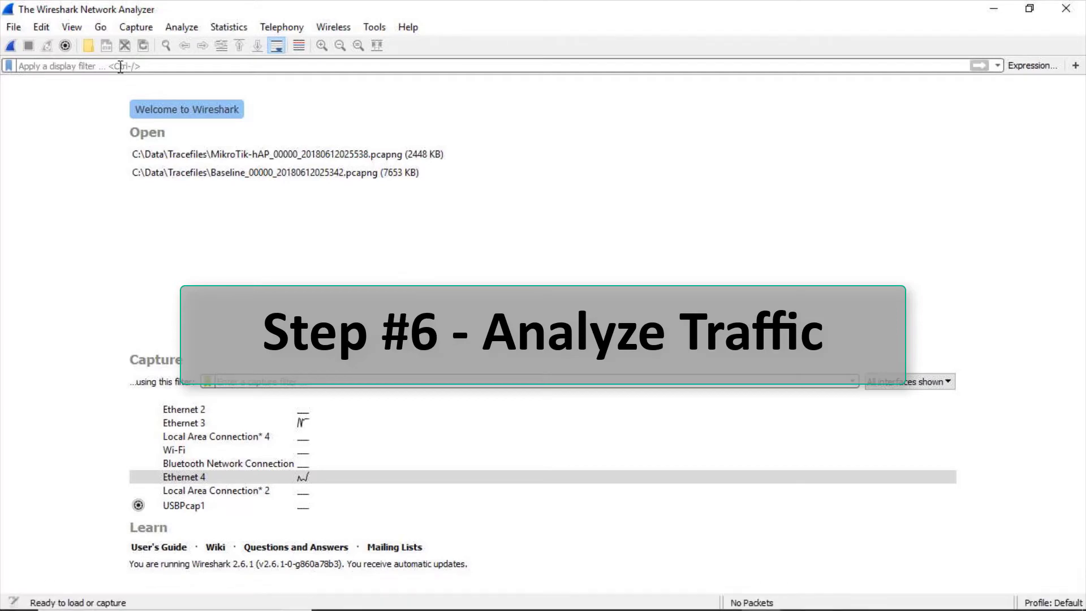
click(14, 30)
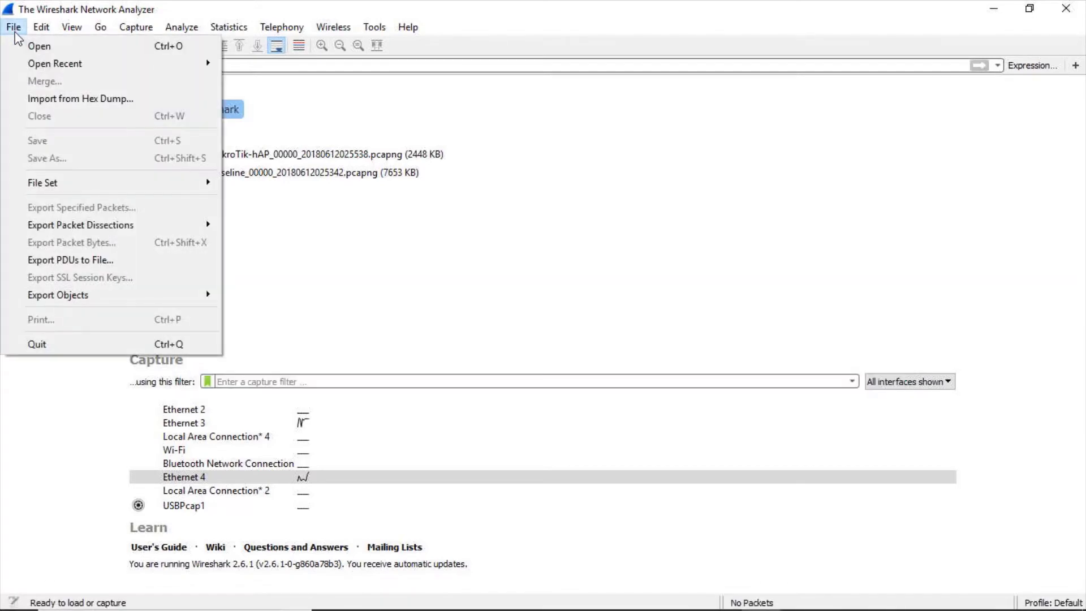
click(33, 47)
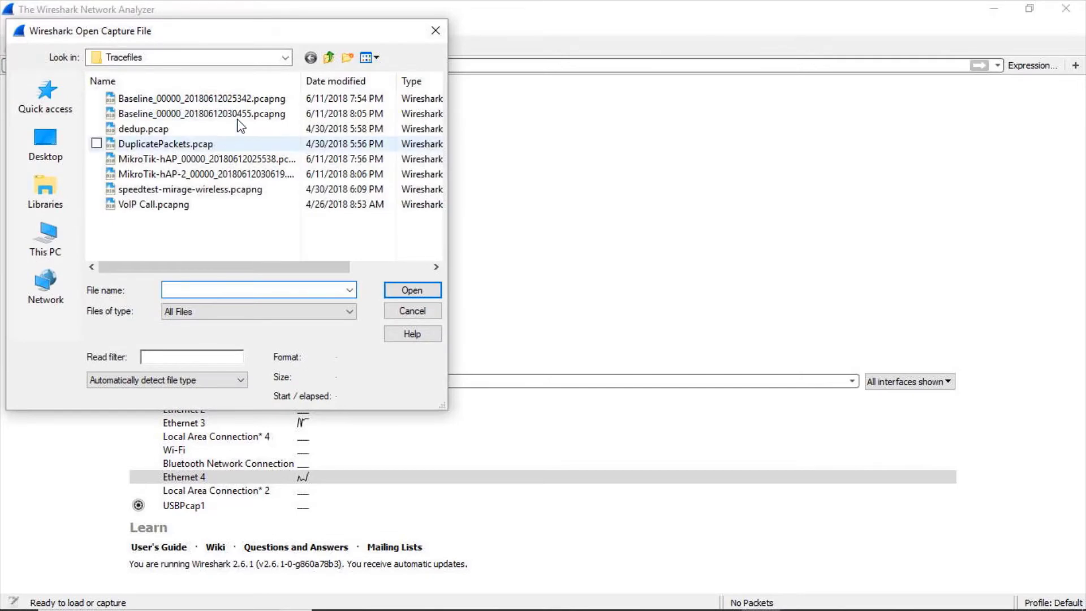
click(238, 115)
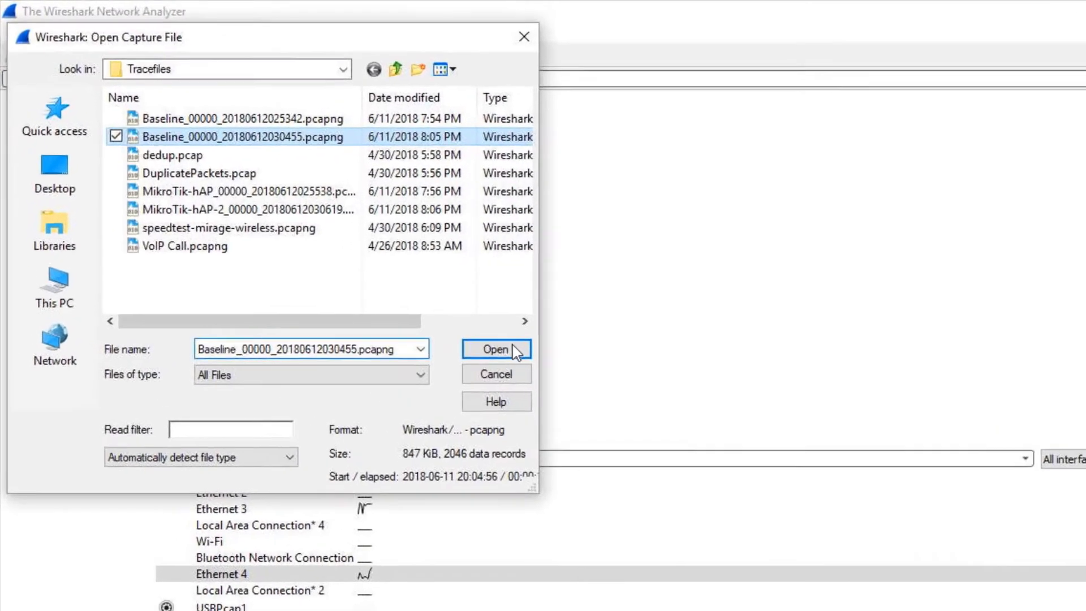
click(434, 289)
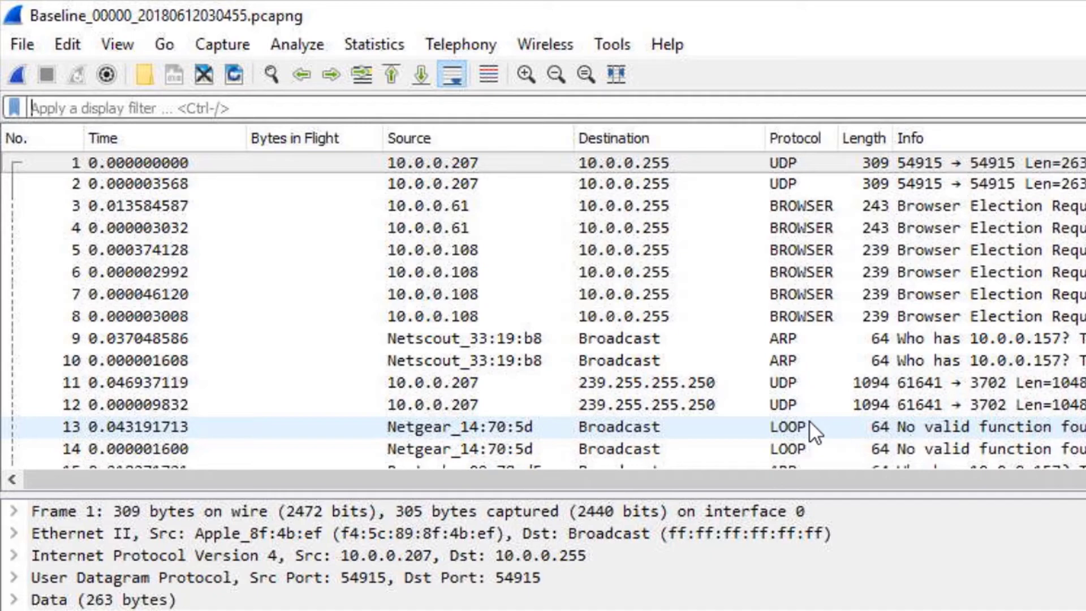
- Set the Time Display Format to Seconds Since Previous Displayed Packet and scroll the packets
click(125, 48)
mouse_move(177, 337)
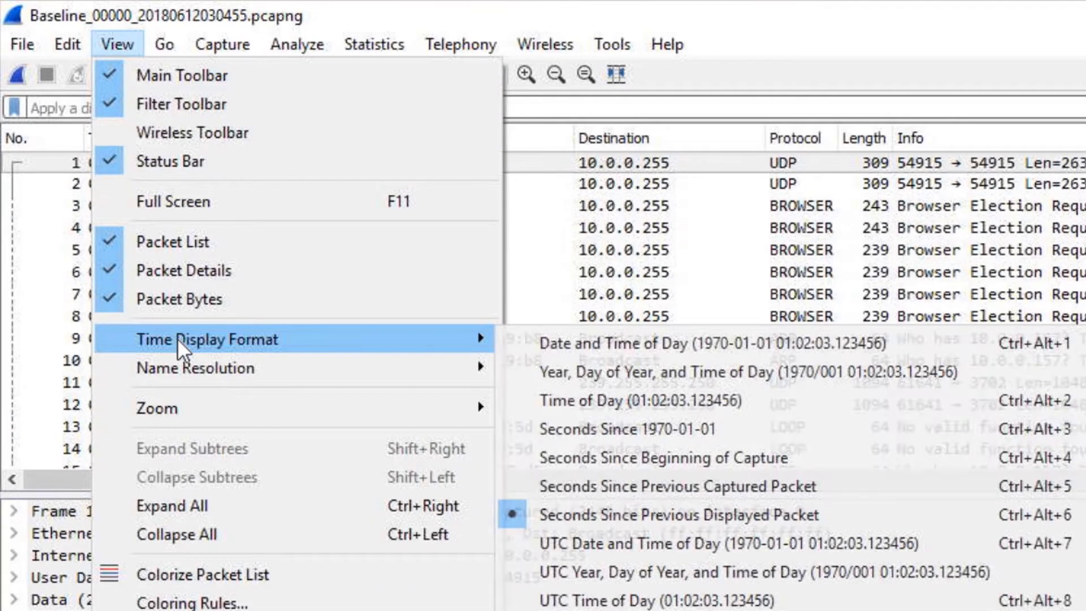
click(806, 516)
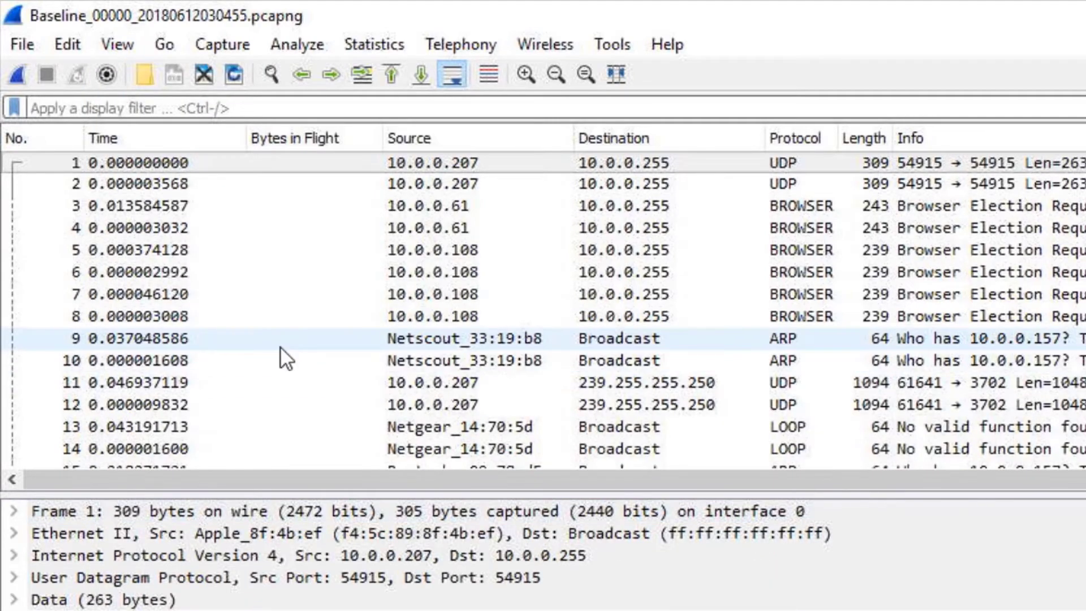
scroll(280, 347, down, 5)
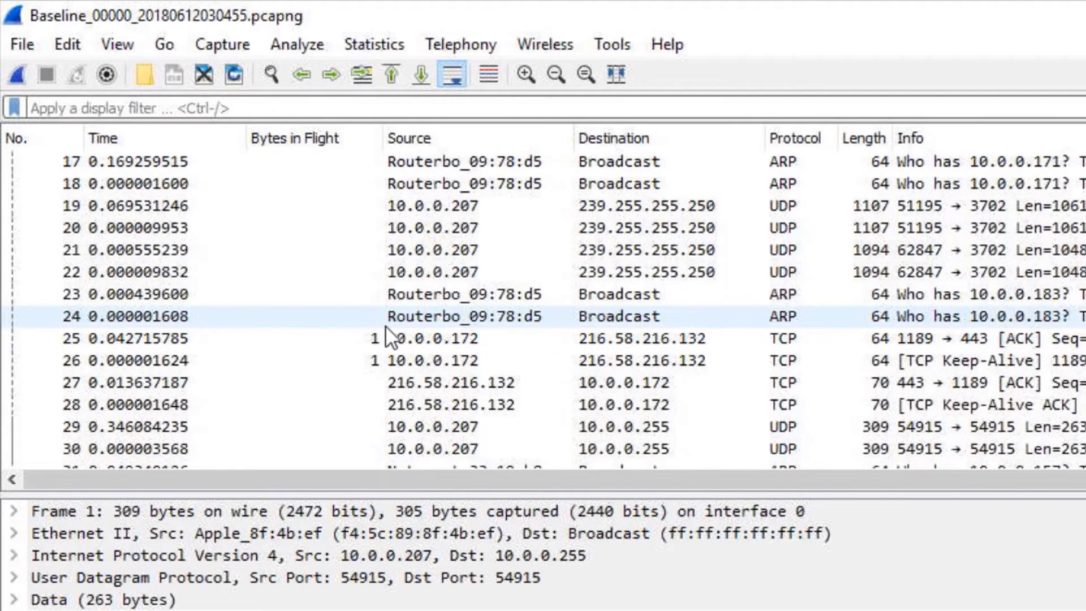
scroll(386, 324, down, 4)
scroll(386, 326, down, 5)
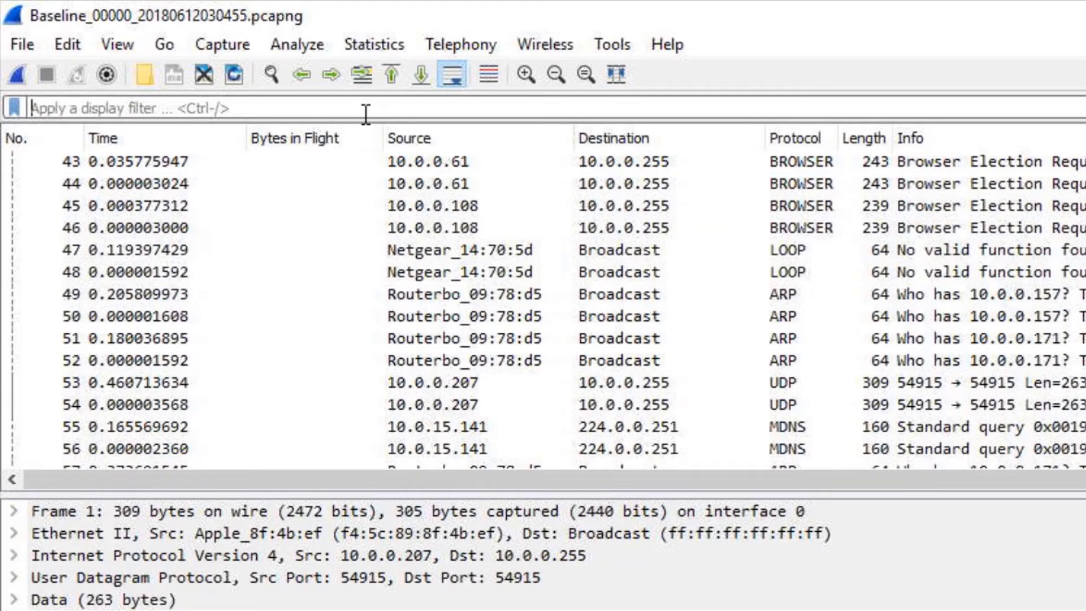
- Apply the display filter tcp.flags.syn==1
click(366, 113)
text(tcp.)
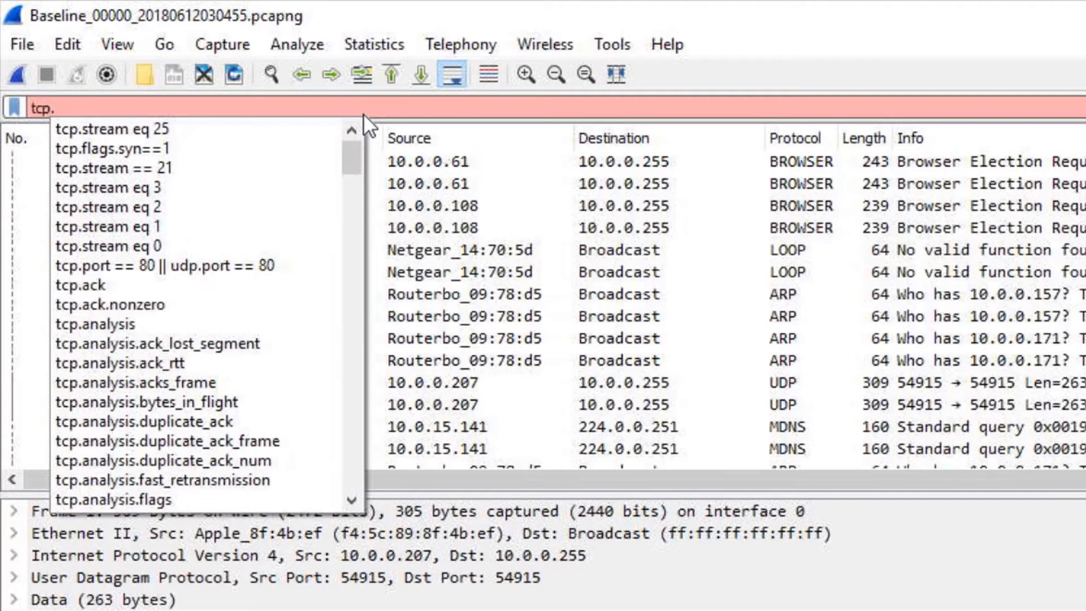
text(flags.sysn)
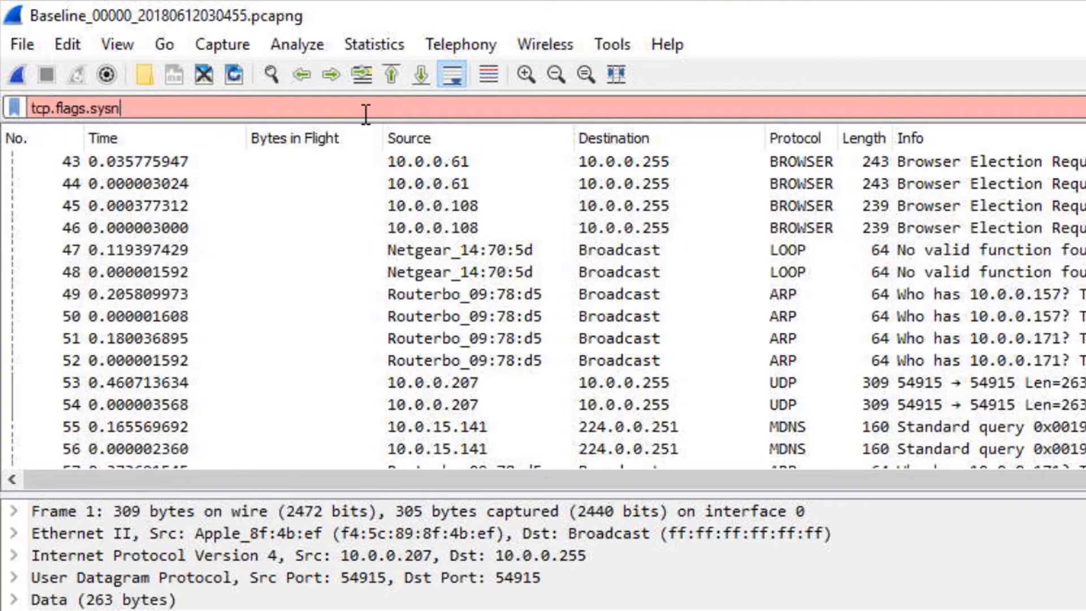
key(BackSpace)
key(BackSpace)
text(n)
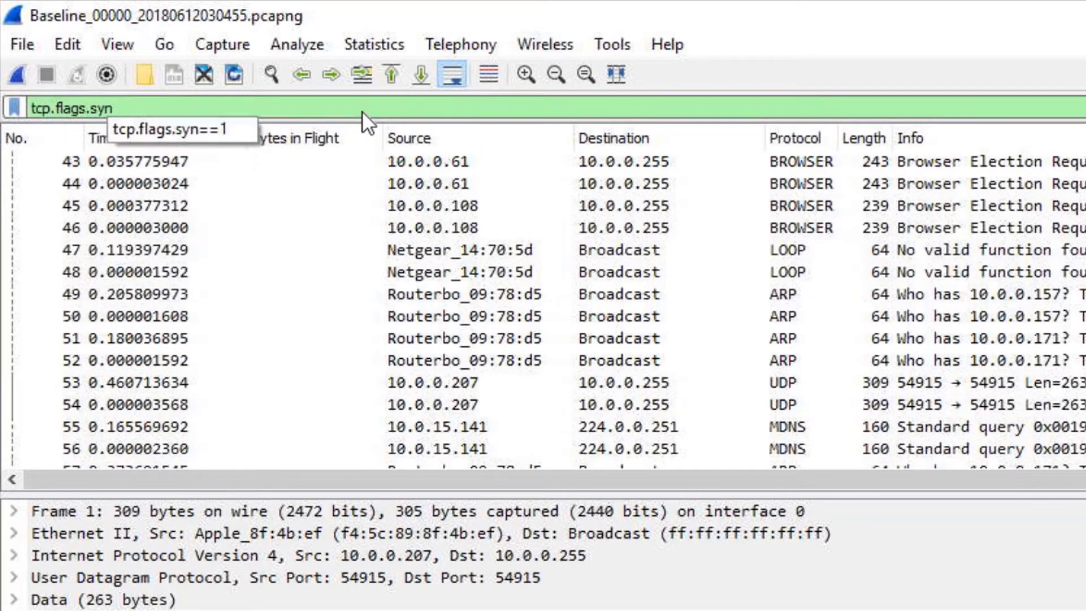
text(==1)
key(Return)
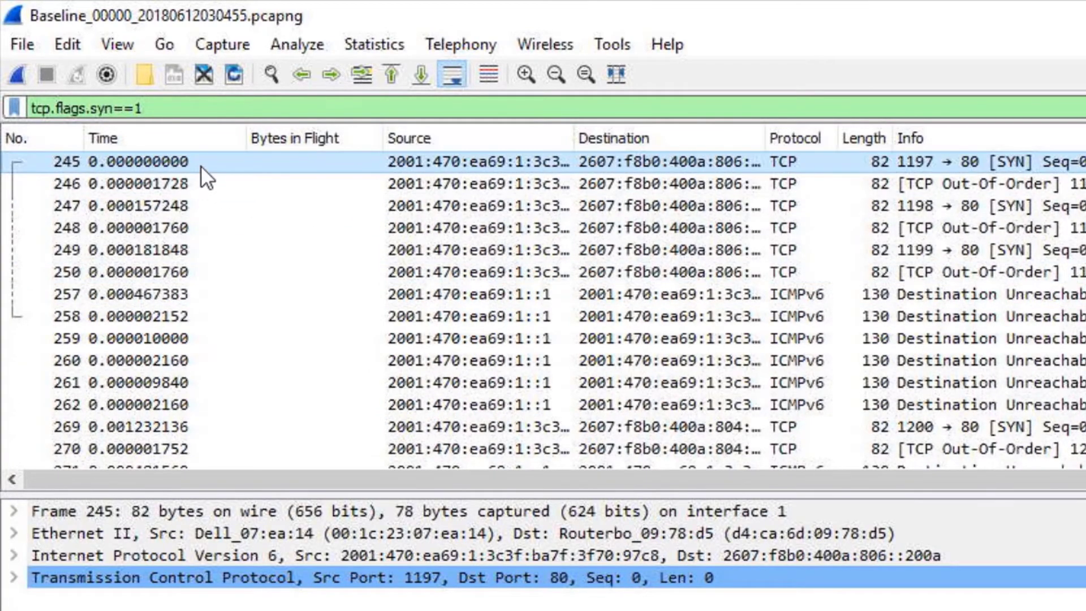
- Compare the paired SYN packets 287 and 288 from 10.0.0.172
scroll(242, 252, down, 4)
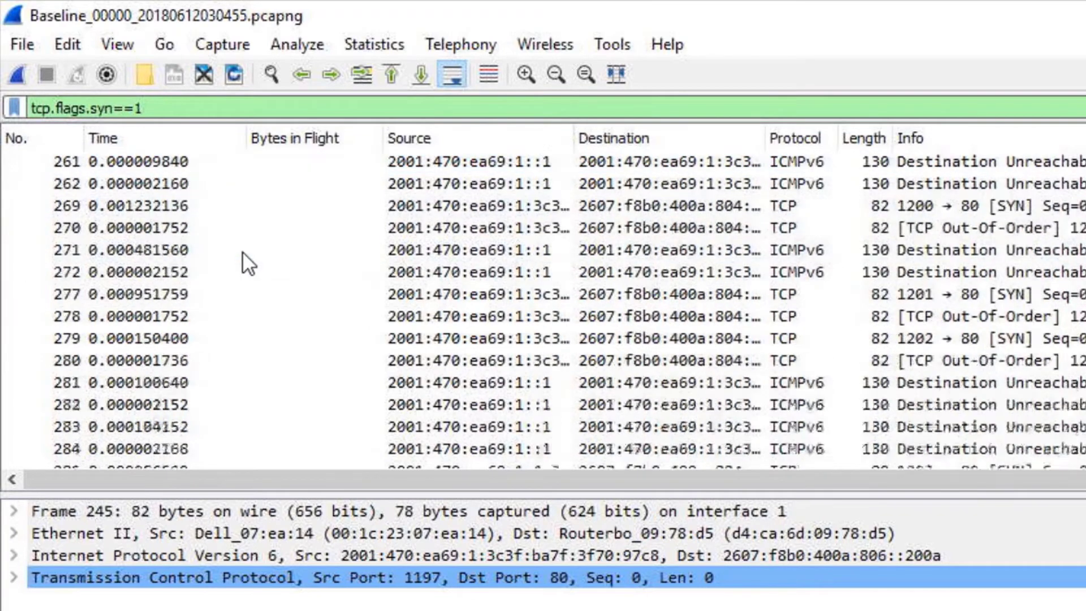
scroll(242, 251, down, 2)
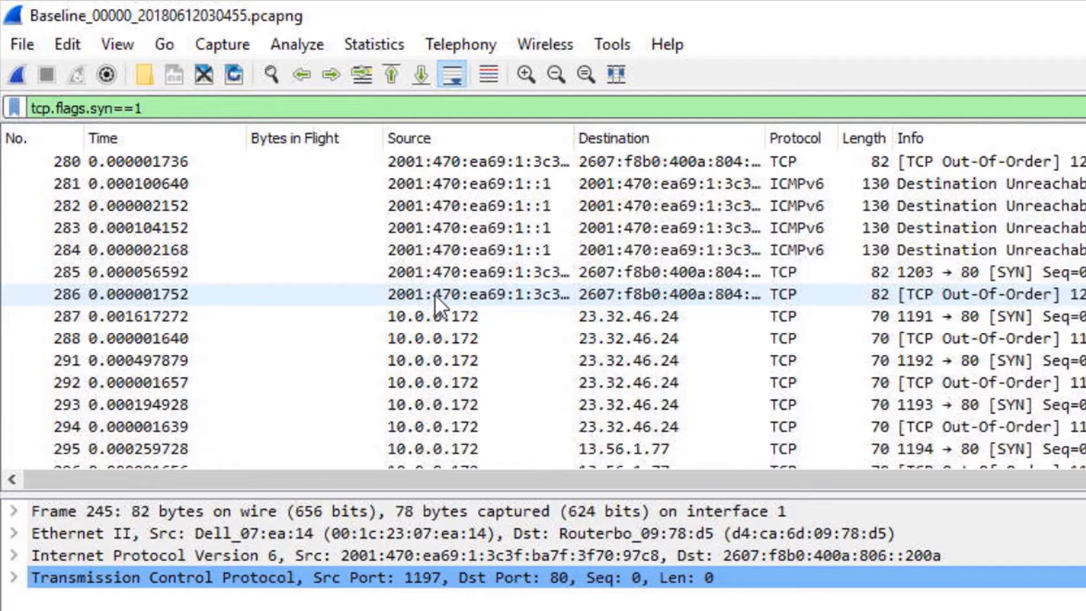
click(342, 316)
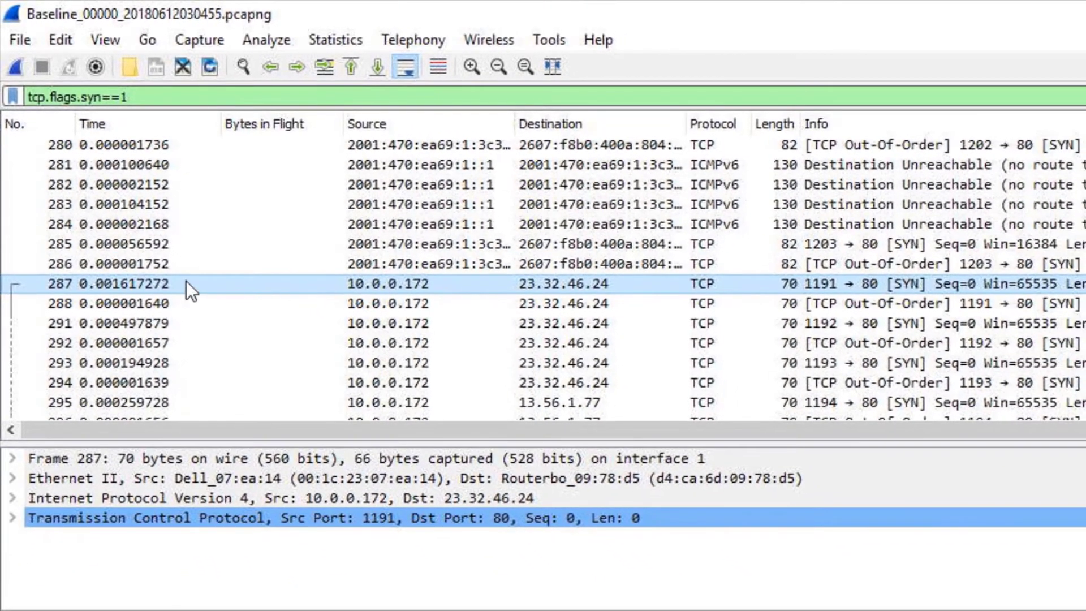
click(166, 304)
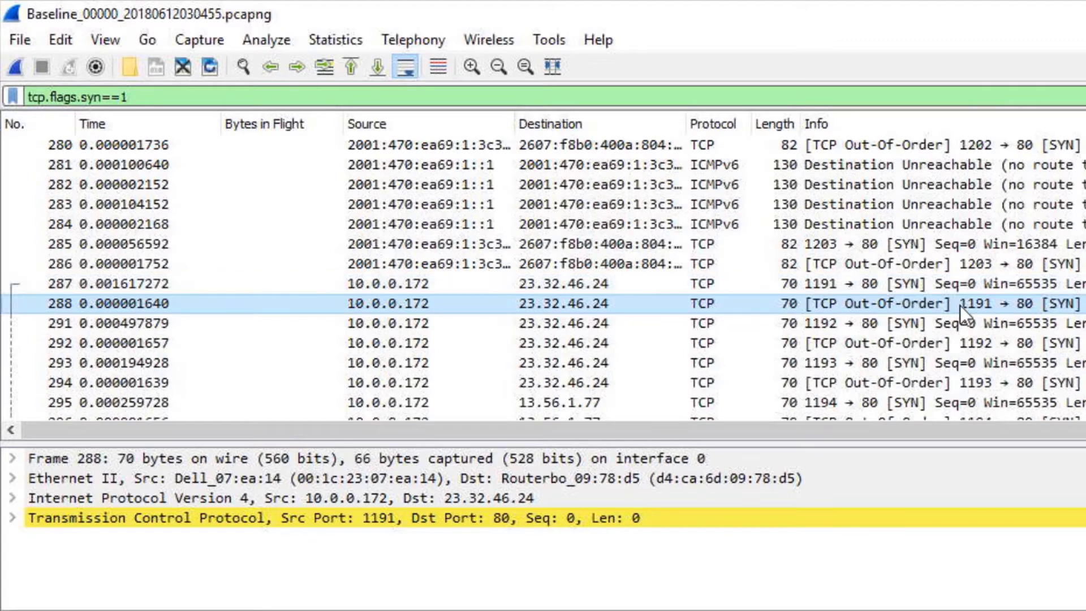
click(379, 282)
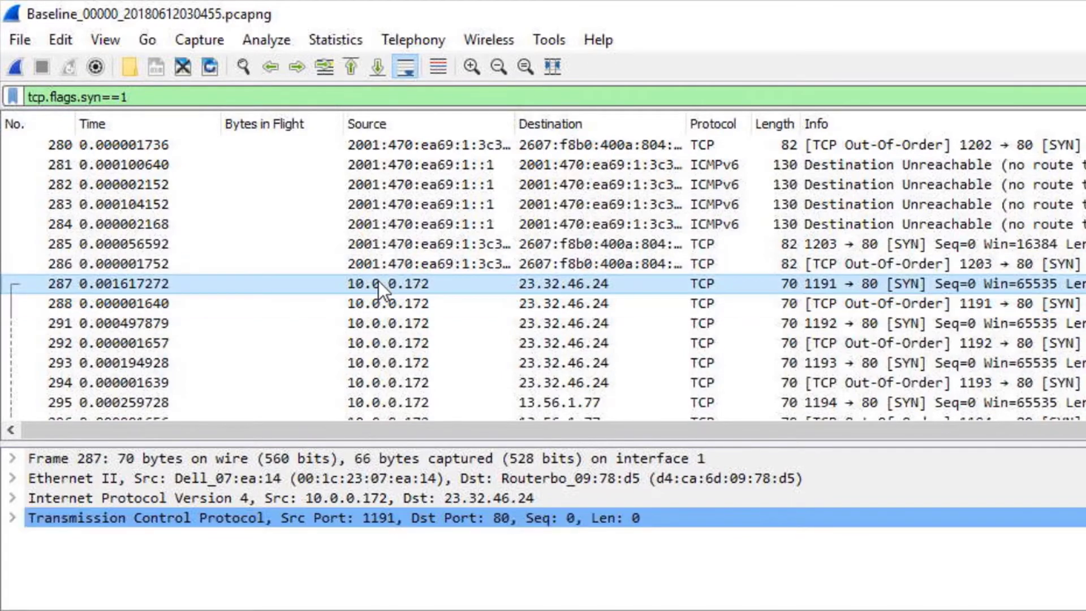
click(376, 304)
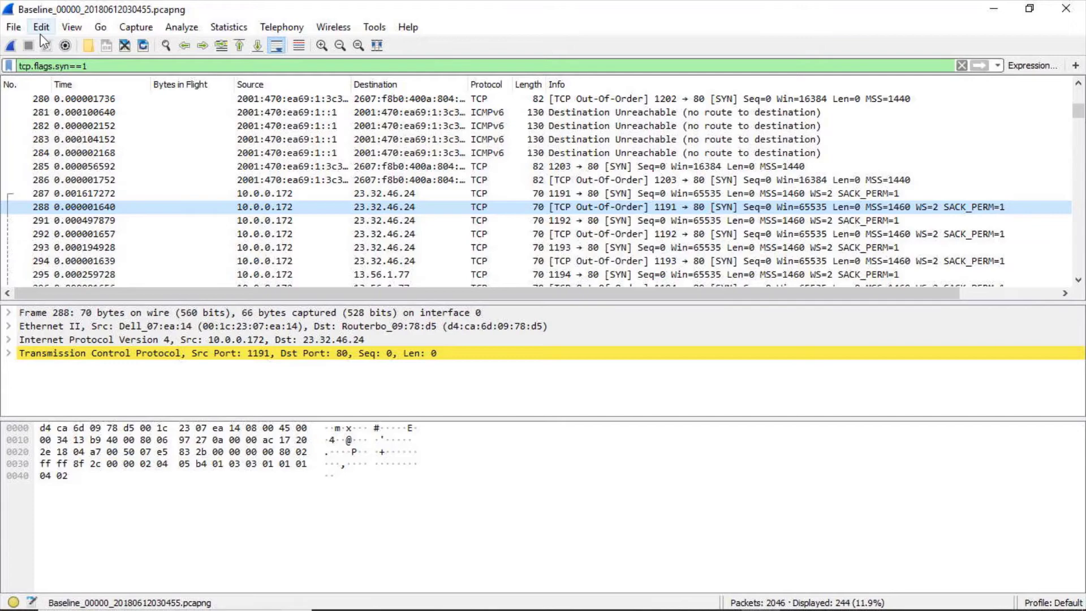
- Load MikroTik-hAP-2_00000_20180612030619.pcapng from Tracefiles under the same SYN filter
click(16, 28)
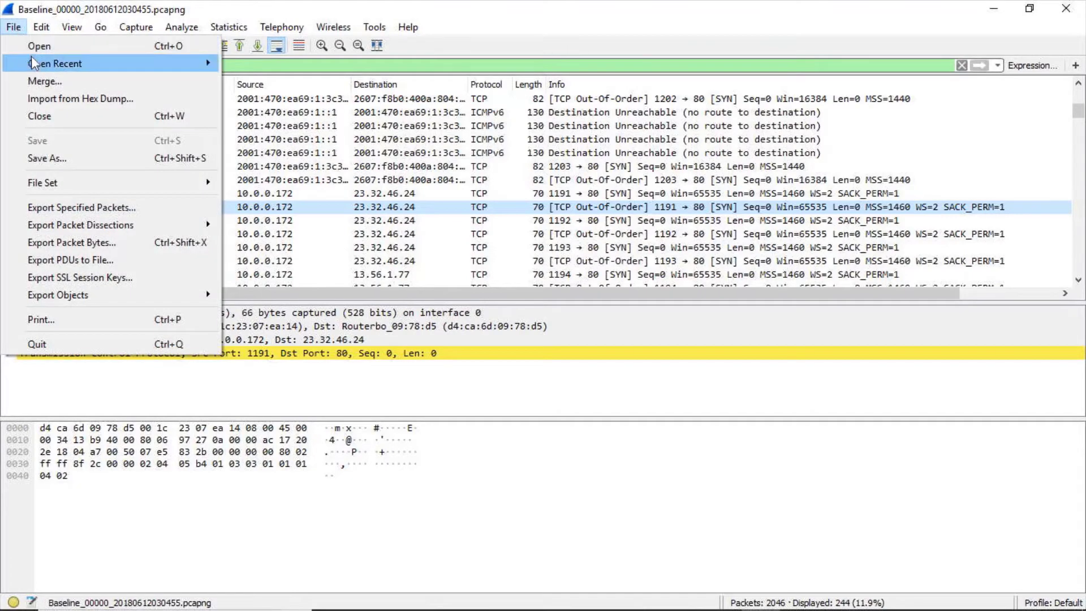
click(35, 49)
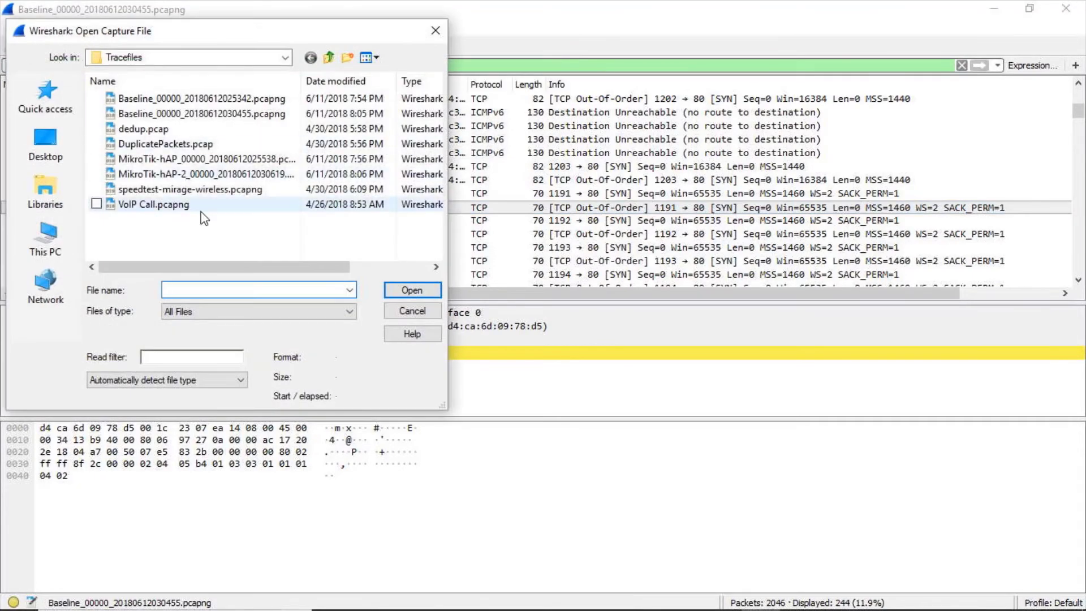
click(204, 174)
click(391, 288)
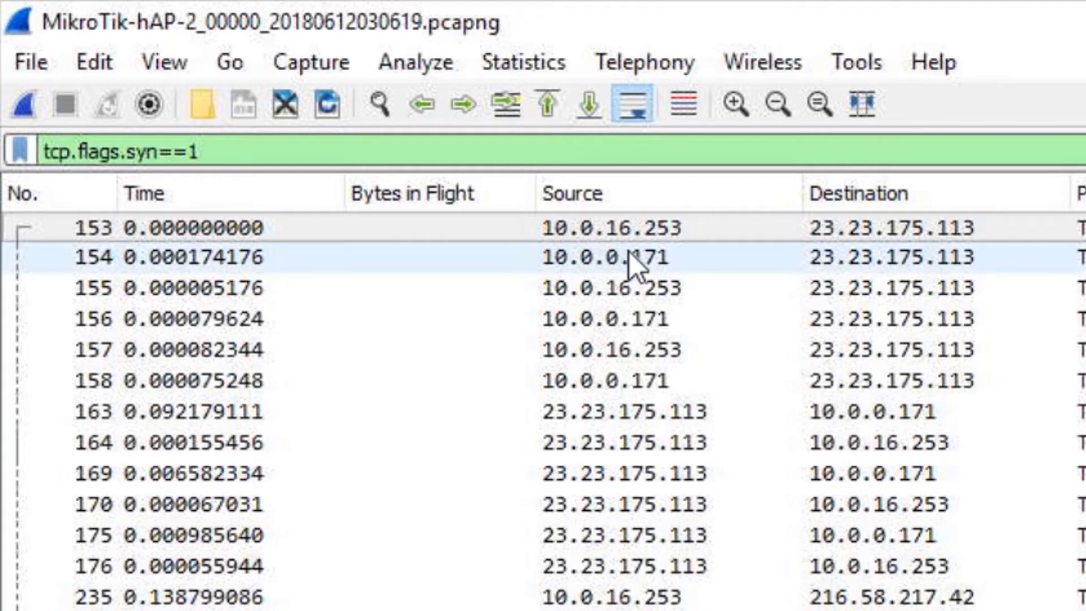
- Select packet 154 to read its 0.000174176 s delta after the 10.0.16.253 SYN
click(682, 266)
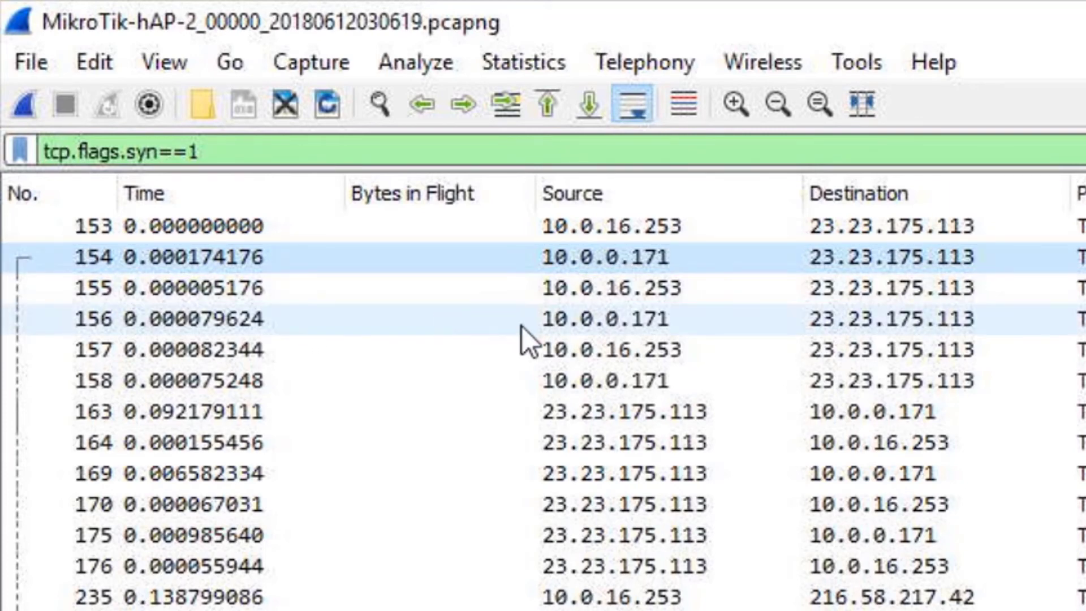
- Compare SYN-ACK replies 163 and 164, noting packet 164's 0.000155456 s delta
click(458, 412)
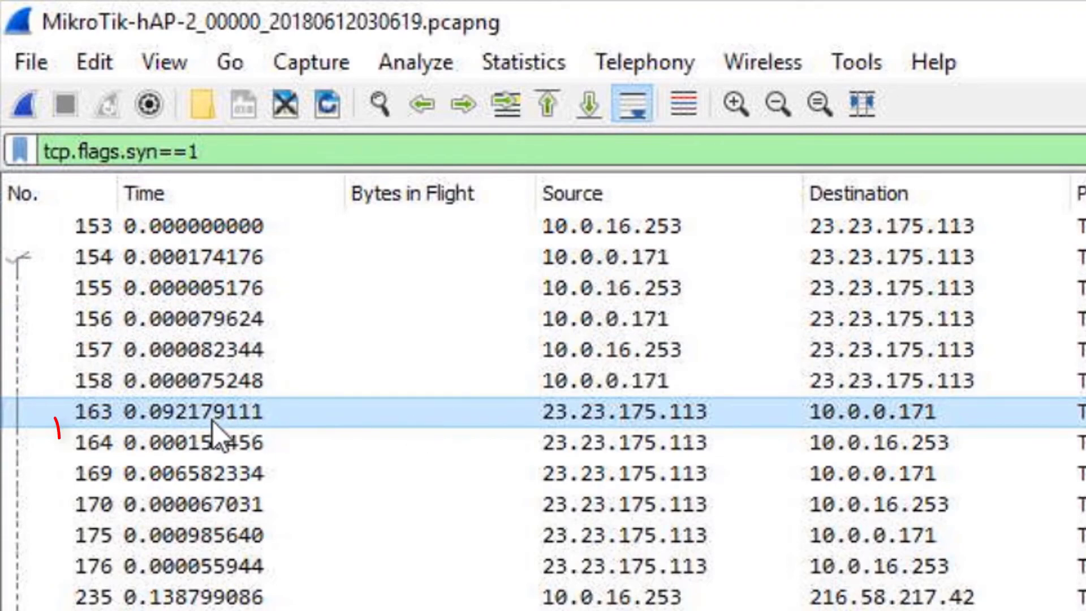
click(238, 456)
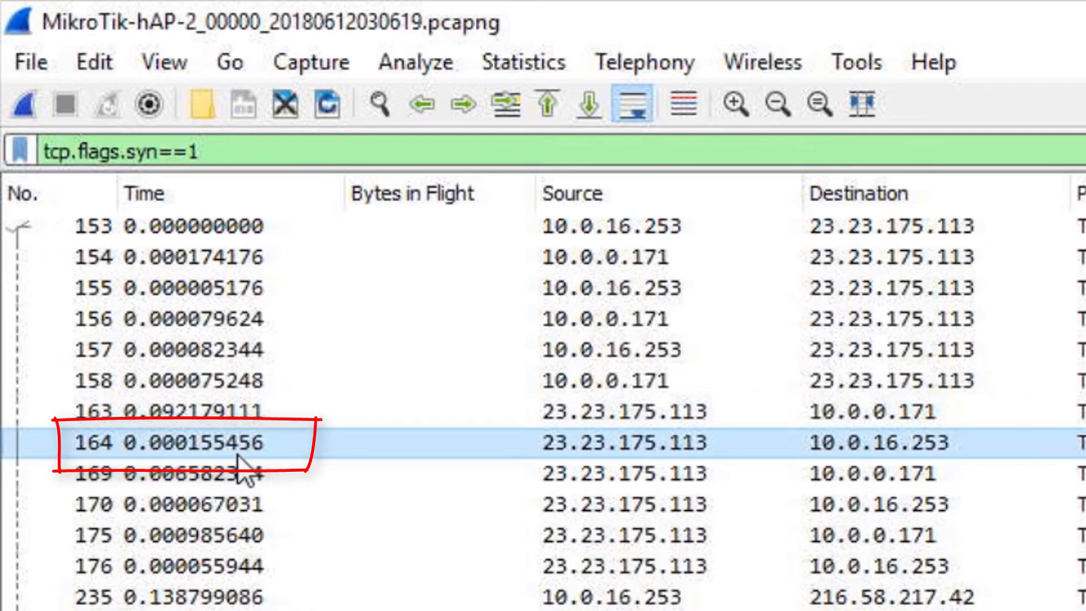